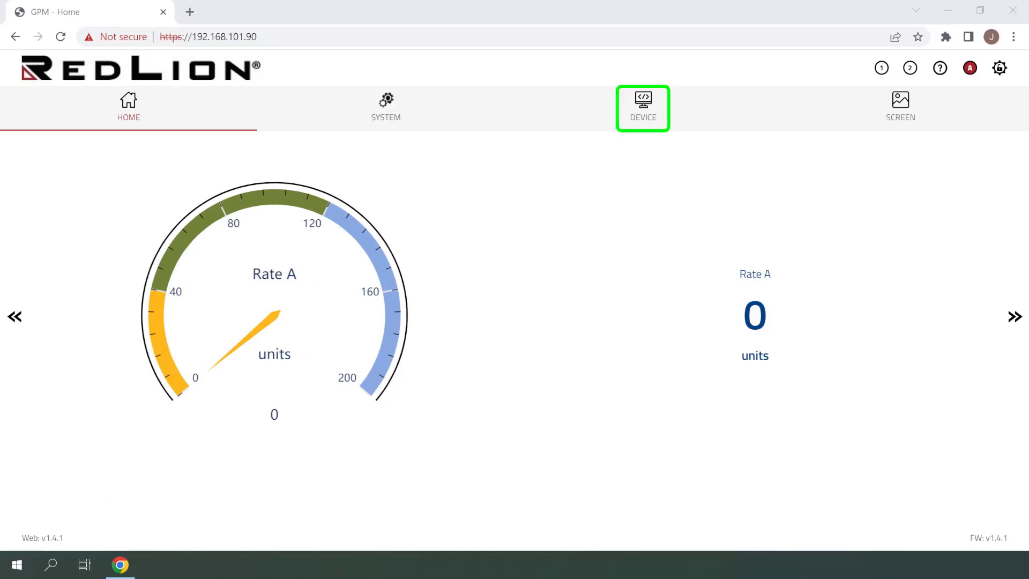
# Open the device's signal input configuration and display the Counter Input Configuration settings
pyautogui.click(656, 129)
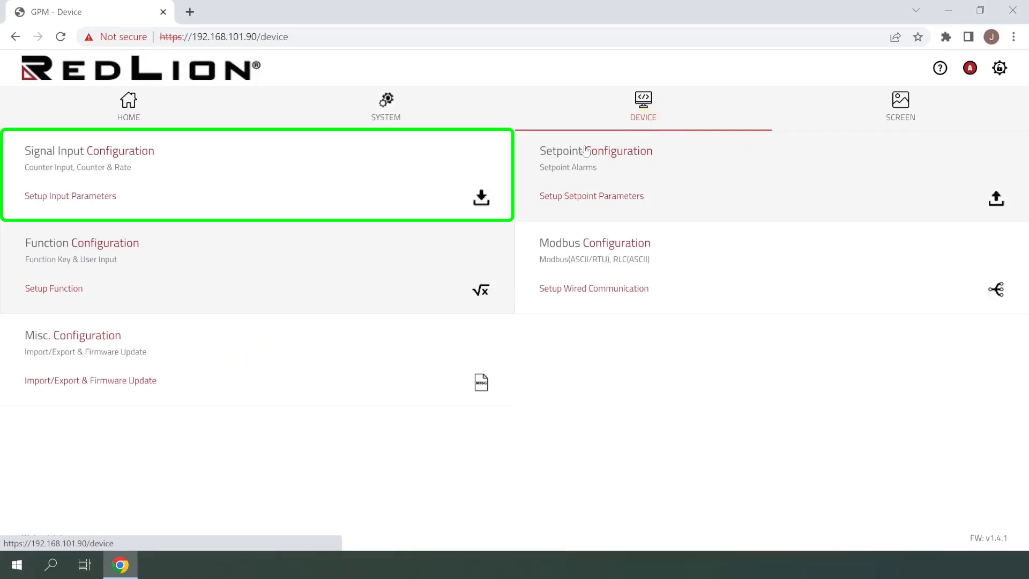
pyautogui.click(386, 179)
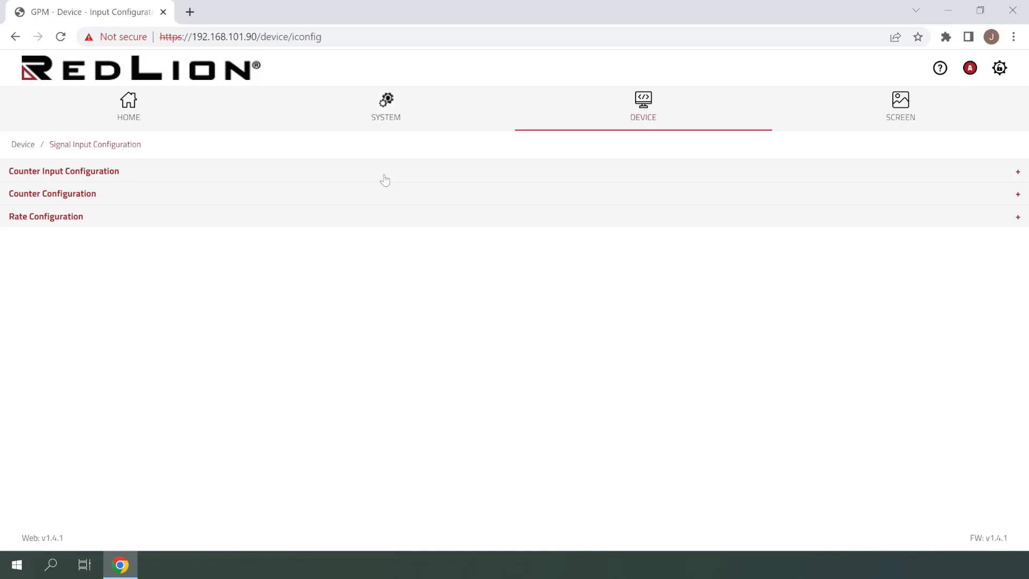
pyautogui.click(187, 173)
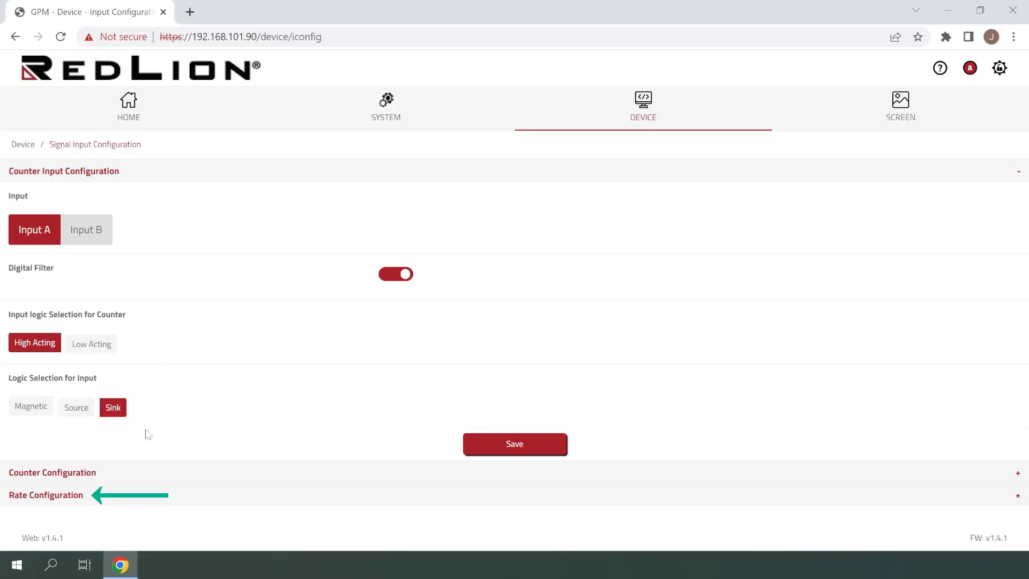
# Enable Rate A in the Rate Configuration and set its decimal point to 0.0
pyautogui.click(139, 498)
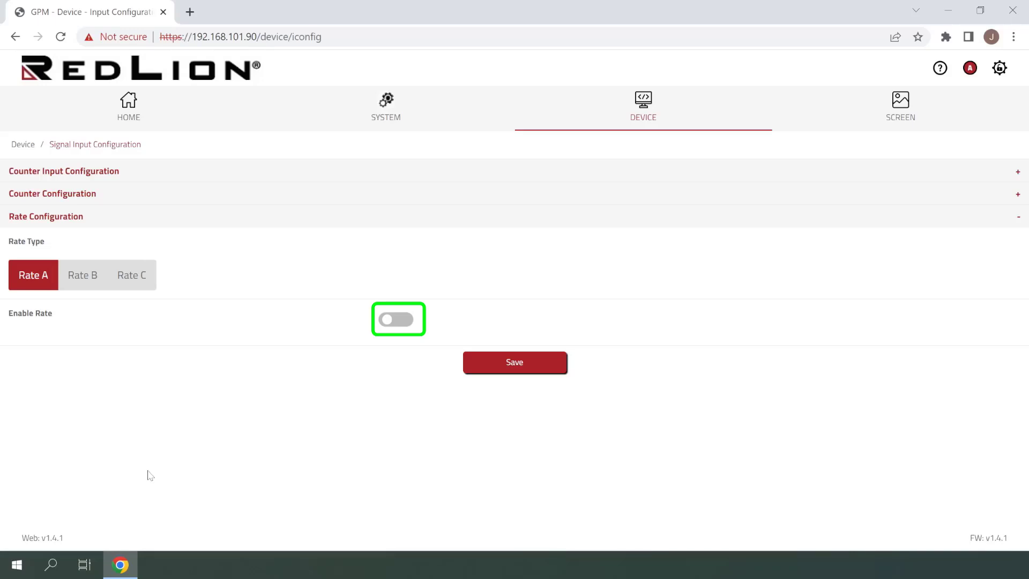
pyautogui.click(387, 327)
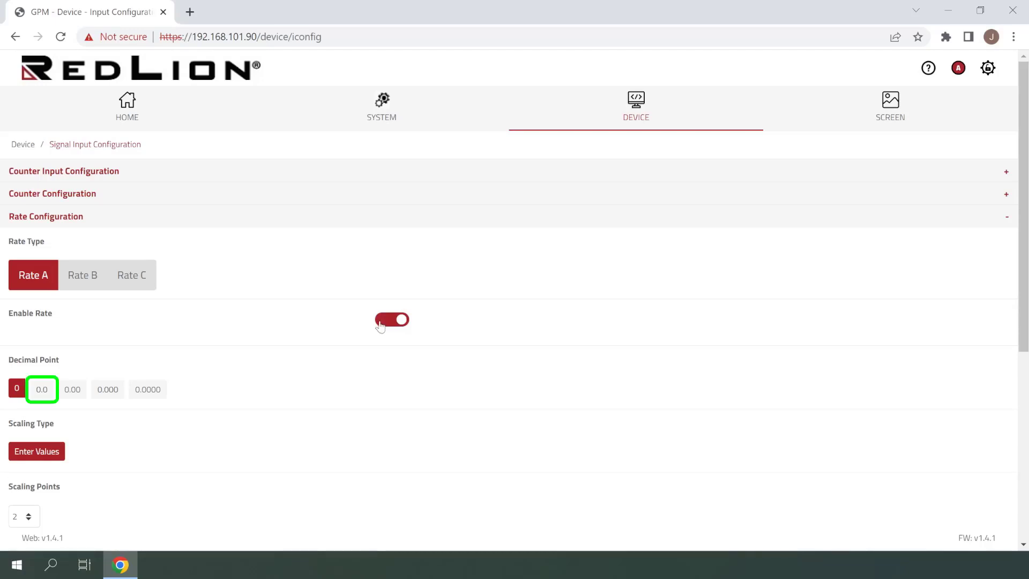
pyautogui.click(43, 393)
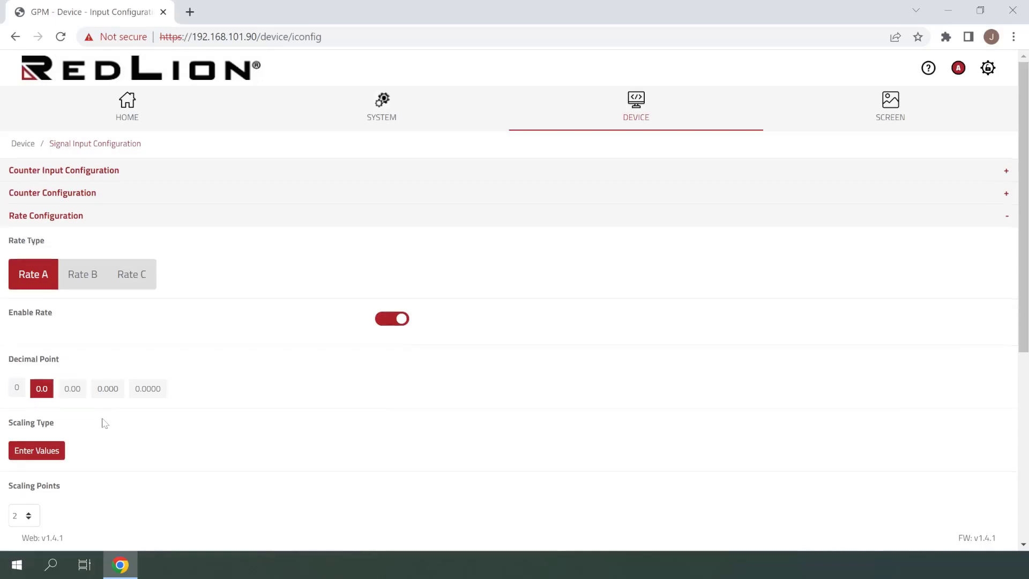
# Set Rate A's Scaling Point 2 to 1.0 and its Display Point 2 to 60.0
pyautogui.scroll(-4, 104, 420)
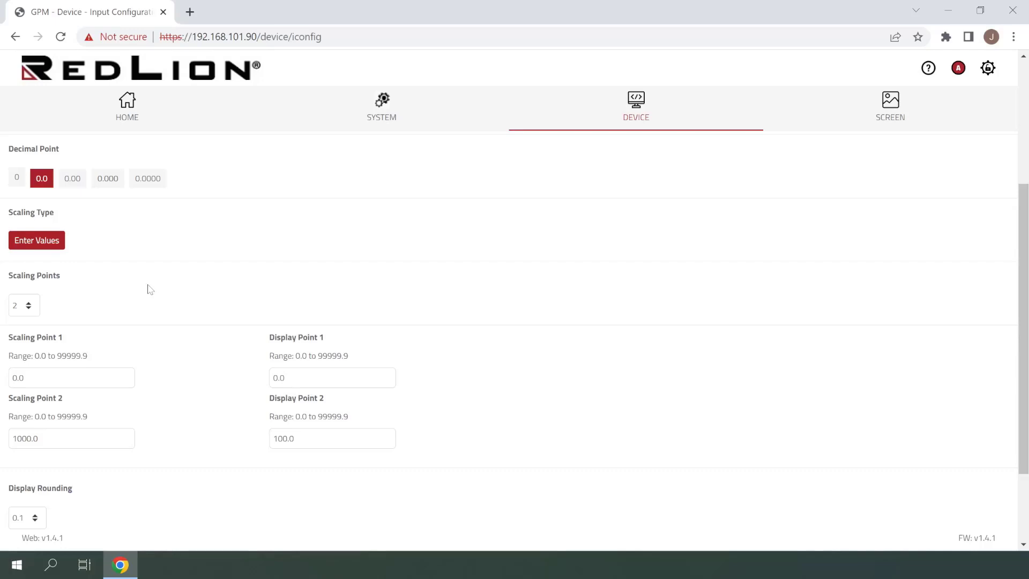
pyautogui.moveTo(49, 438); pyautogui.dragTo(3, 448)
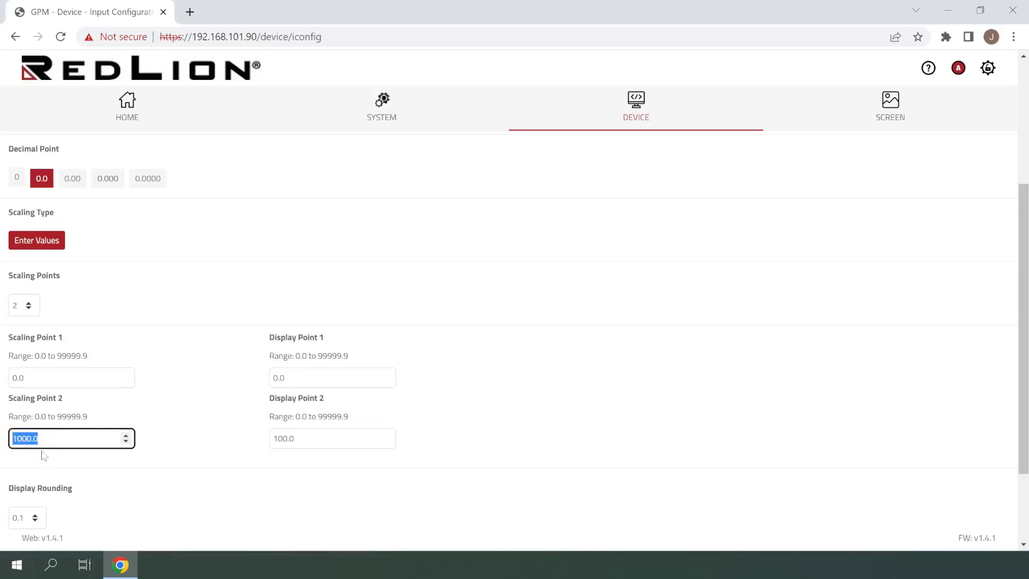
pyautogui.write('1')
pyautogui.click(160, 425)
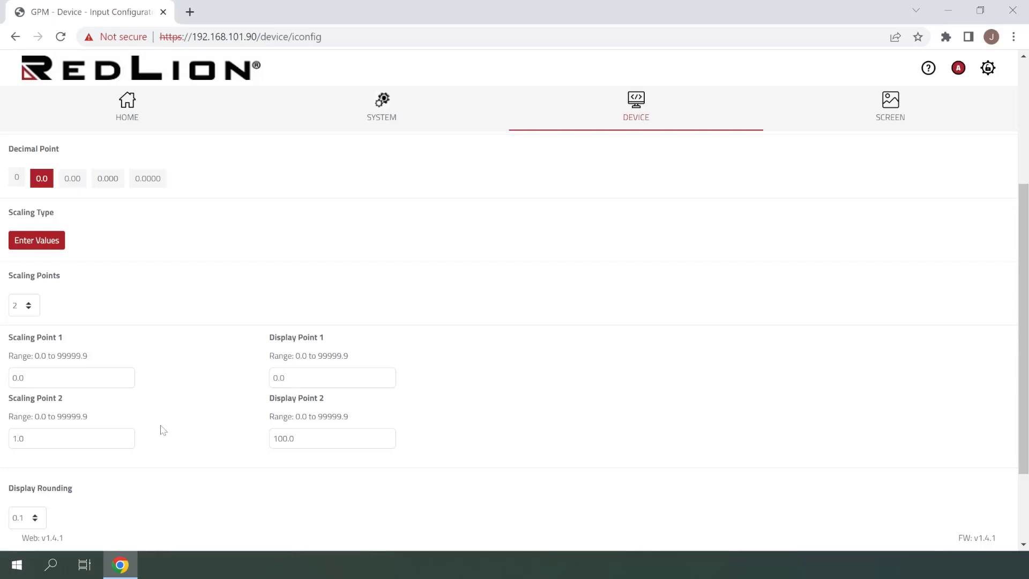
pyautogui.doubleClick(272, 438)
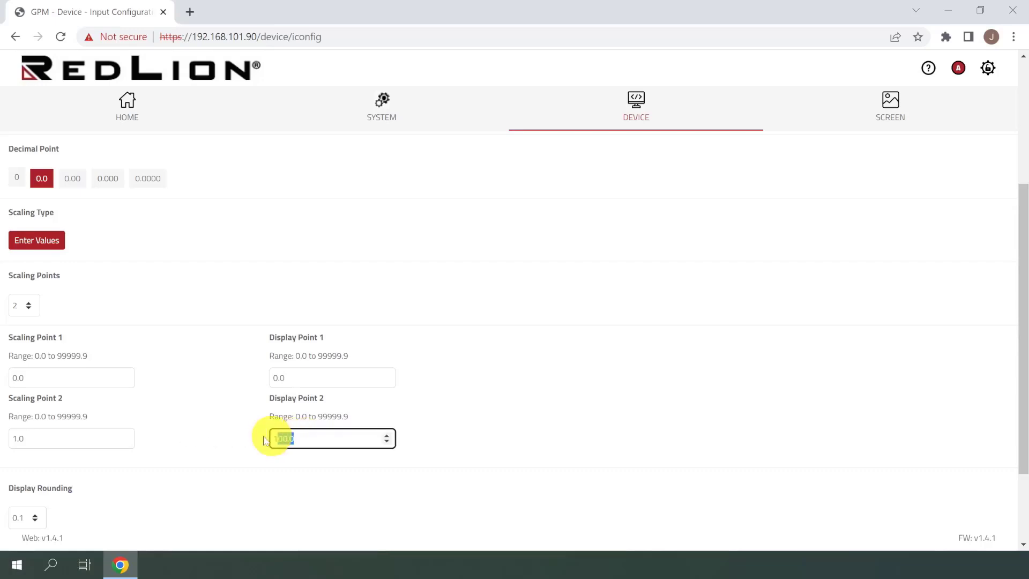
pyautogui.write('60')
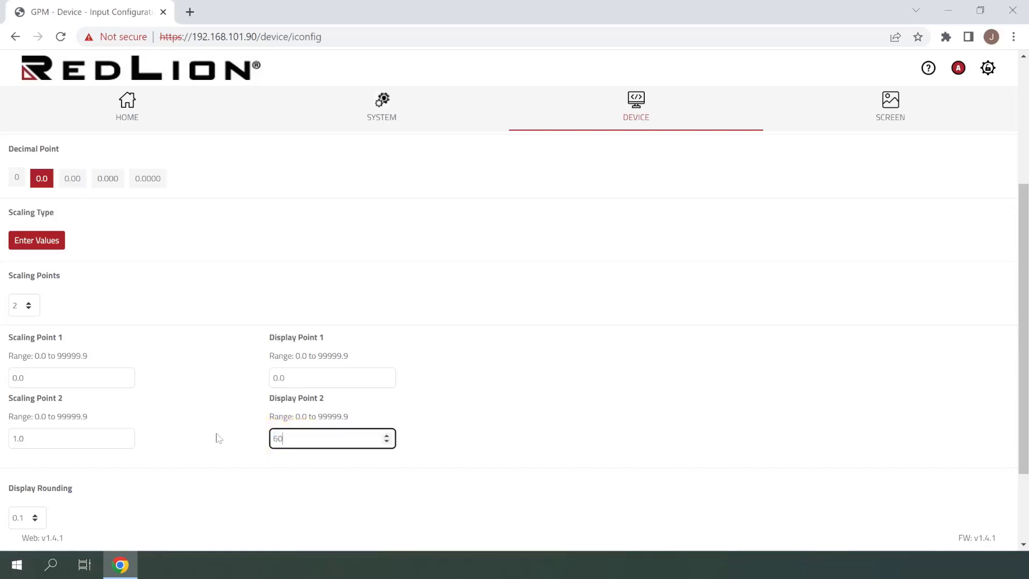
pyautogui.click(227, 421)
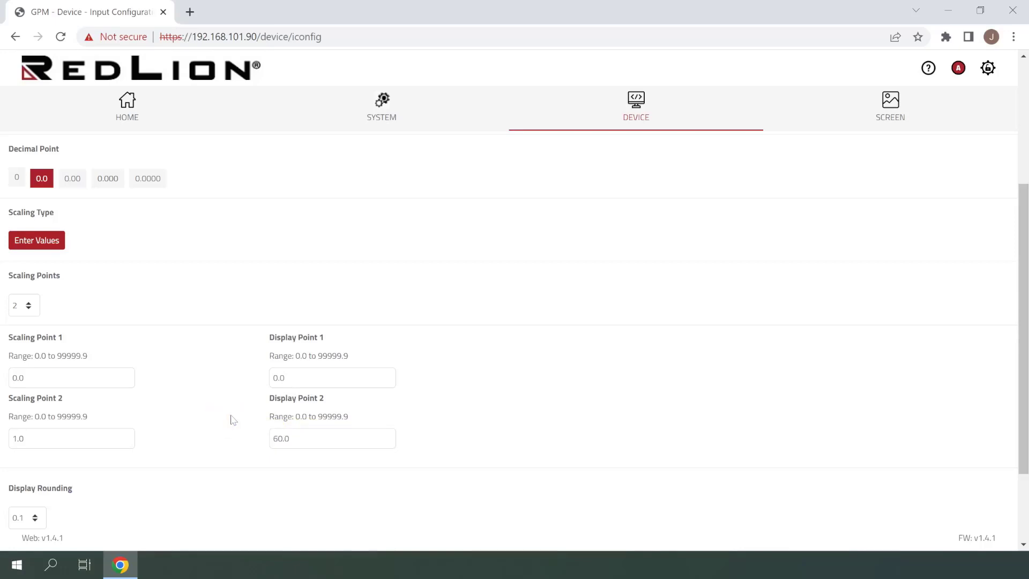
# Check the available display rounding increments for Rate A, keep 0.1, and save the Rate A configuration
pyautogui.scroll(-1, 234, 418)
pyautogui.scroll(-1, 235, 418)
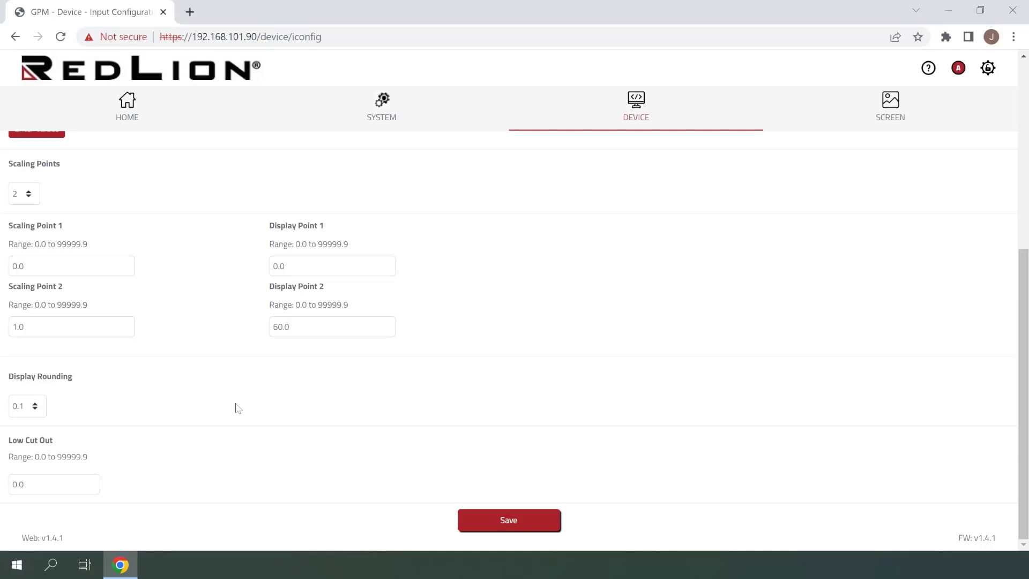
pyautogui.click(35, 407)
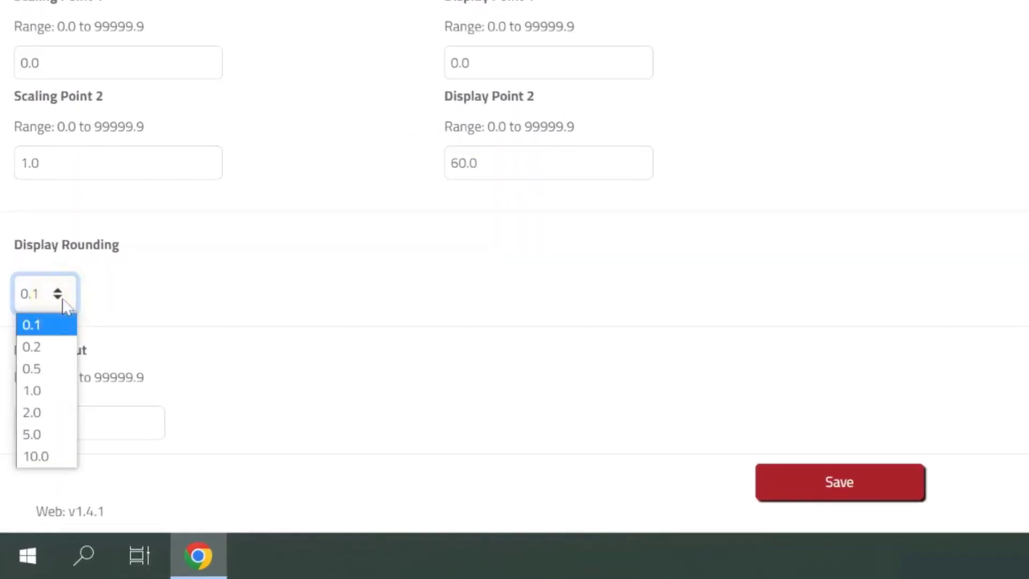
pyautogui.click(230, 344)
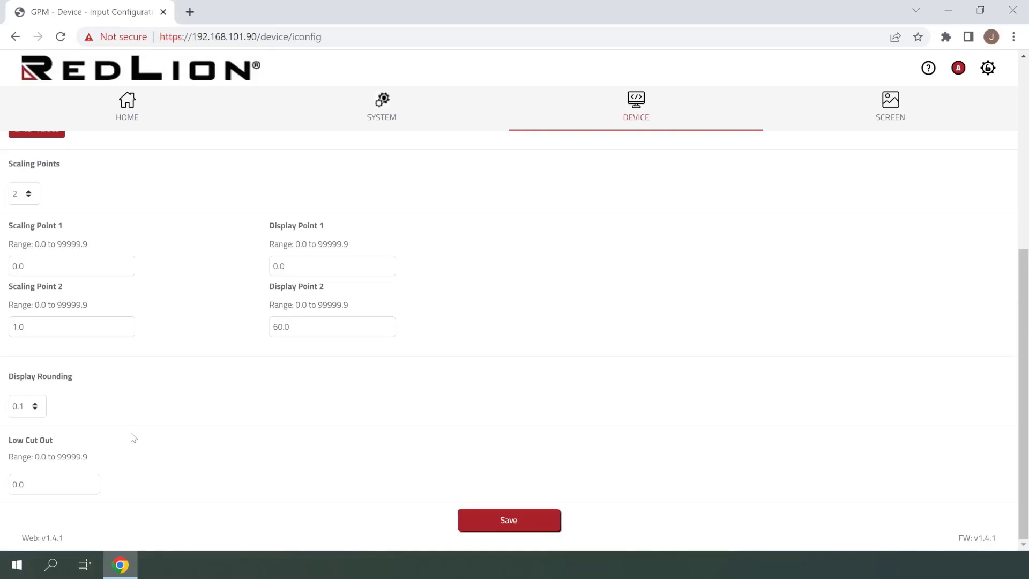
pyautogui.click(496, 525)
# Temporarily enable Rate B to examine its decimal point, scaling, rounding and low cut-out settings, and disable it again
pyautogui.scroll(5, 241, 462)
pyautogui.scroll(1, 210, 455)
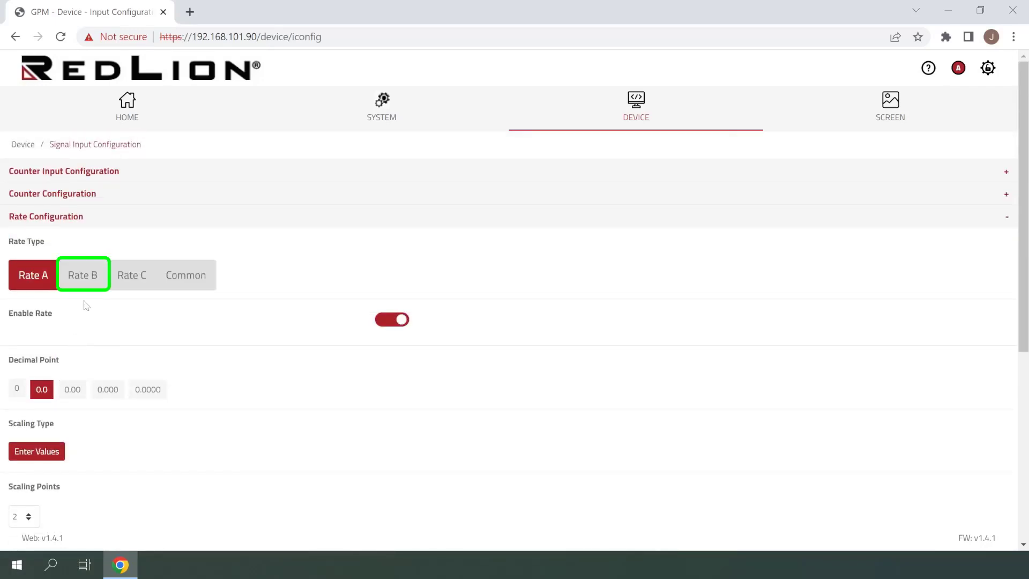
pyautogui.click(87, 282)
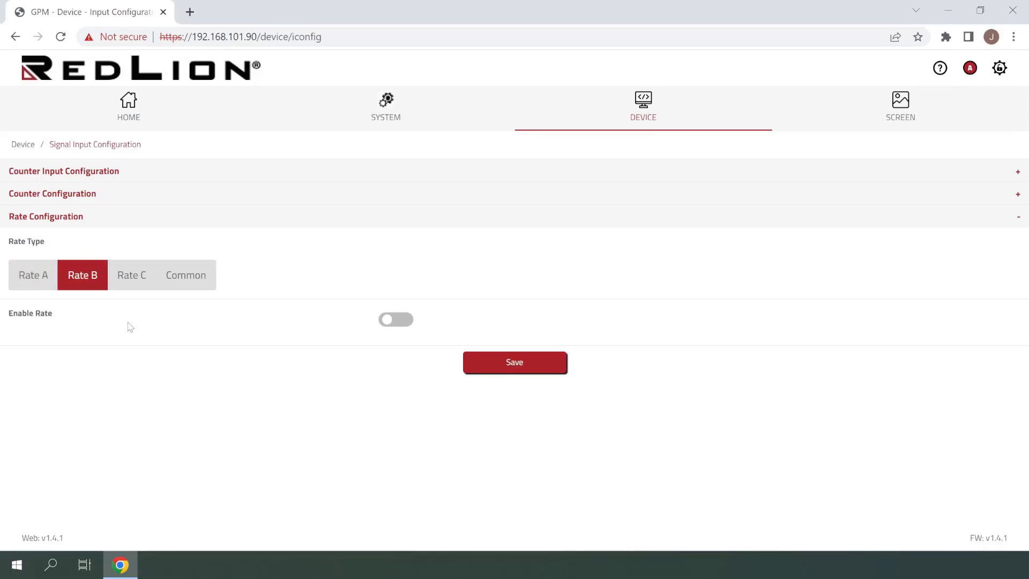
pyautogui.click(396, 320)
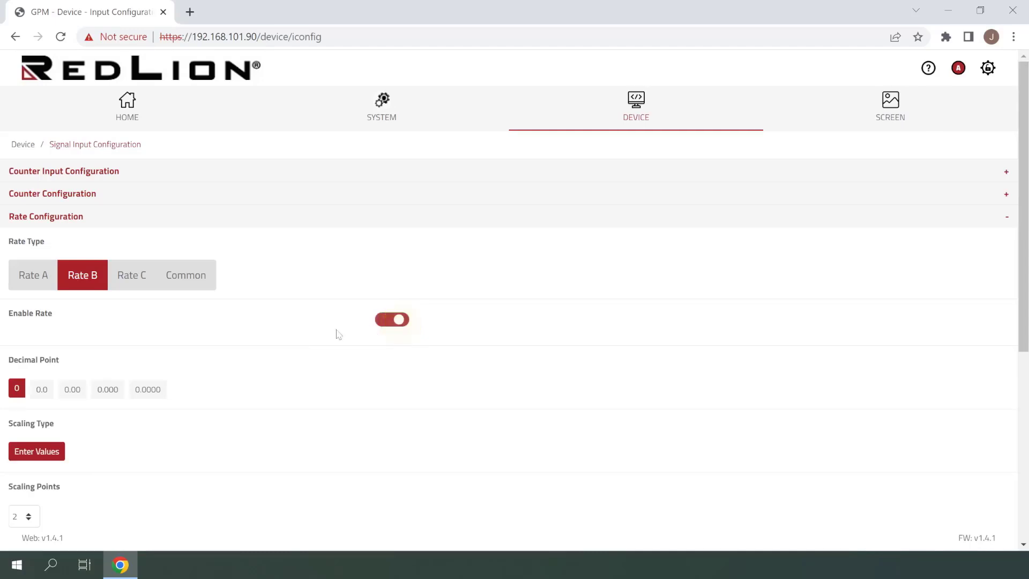
pyautogui.scroll(-3, 286, 359)
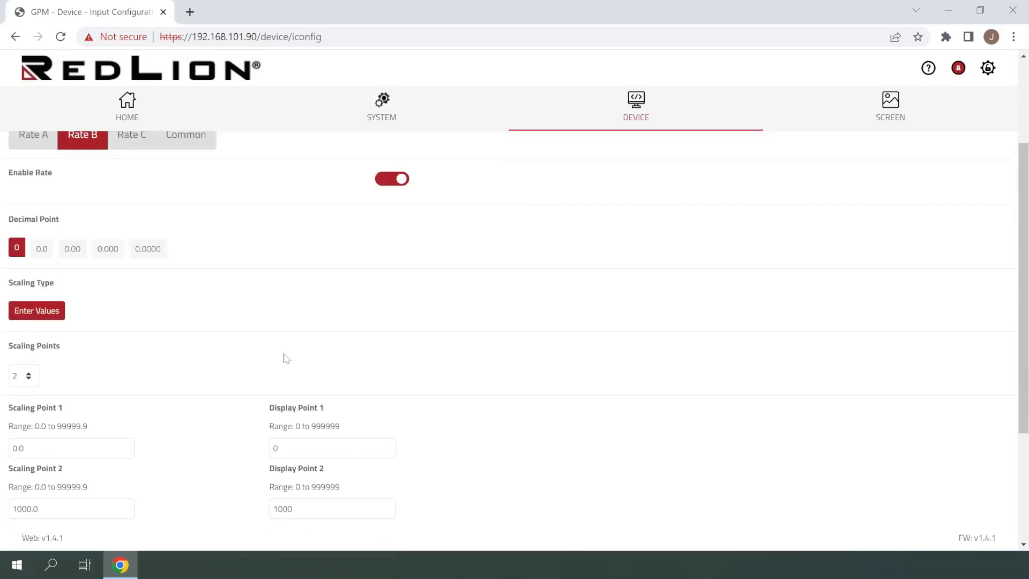
pyautogui.scroll(-4, 285, 358)
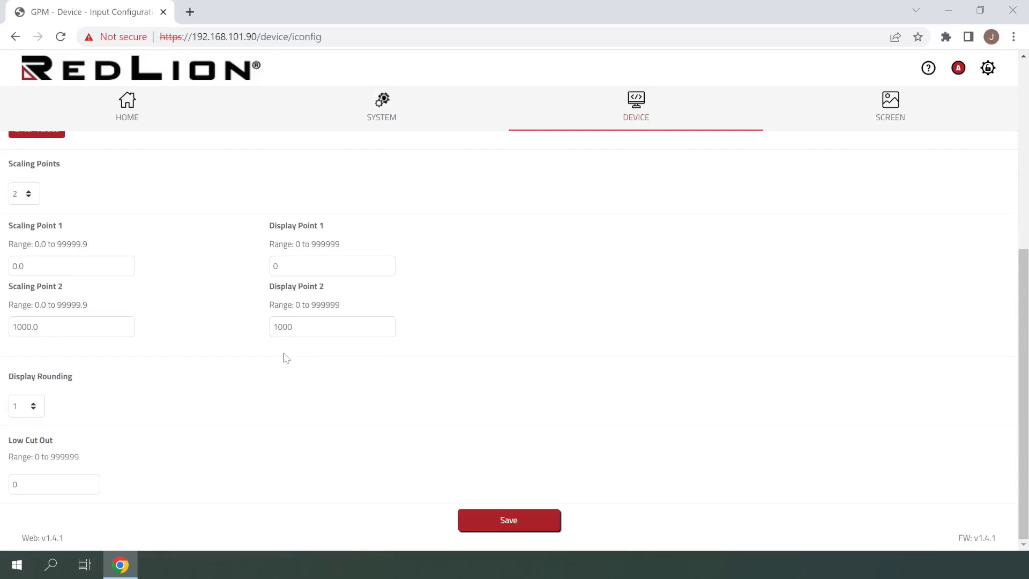
pyautogui.scroll(4, 286, 358)
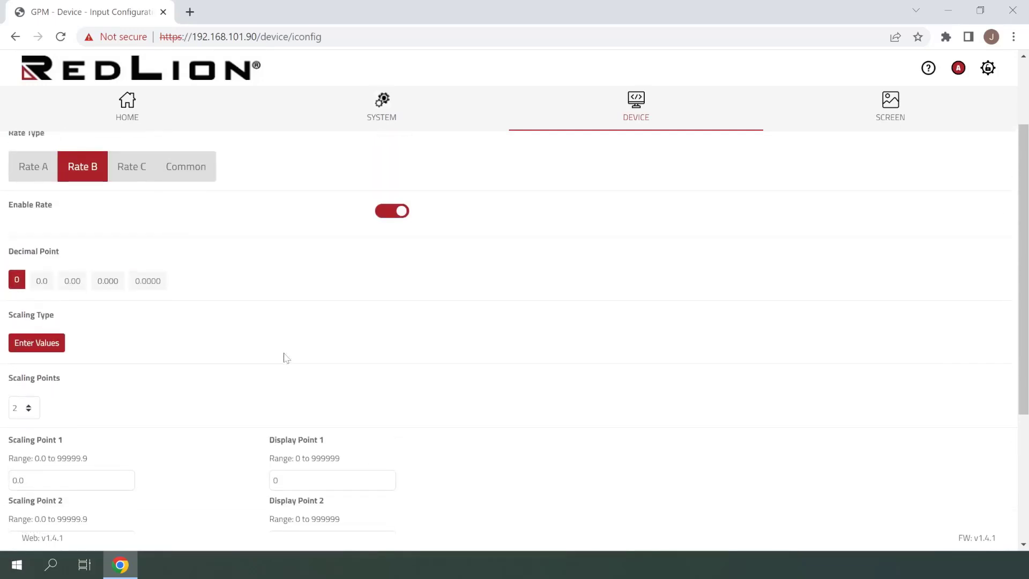
pyautogui.scroll(2, 286, 358)
pyautogui.click(383, 324)
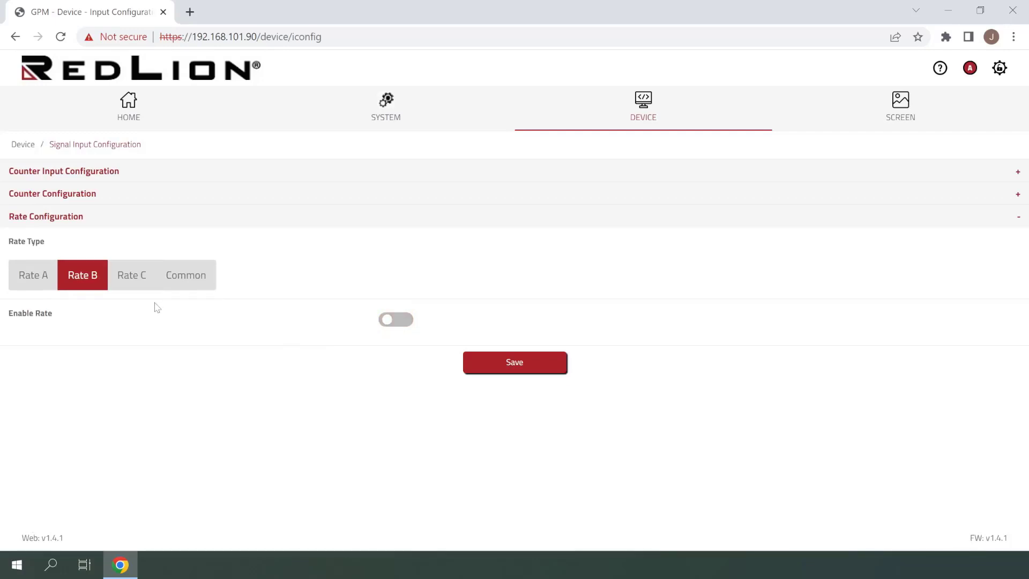
# Examine the calculation options offered for the Rate C parameters, leaving the selection at None
pyautogui.click(135, 282)
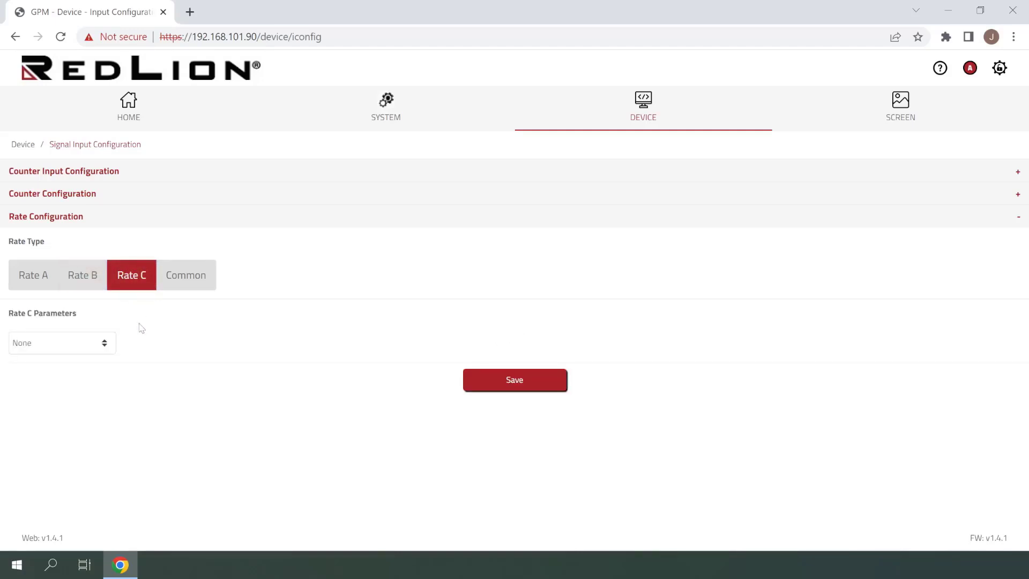
pyautogui.click(102, 343)
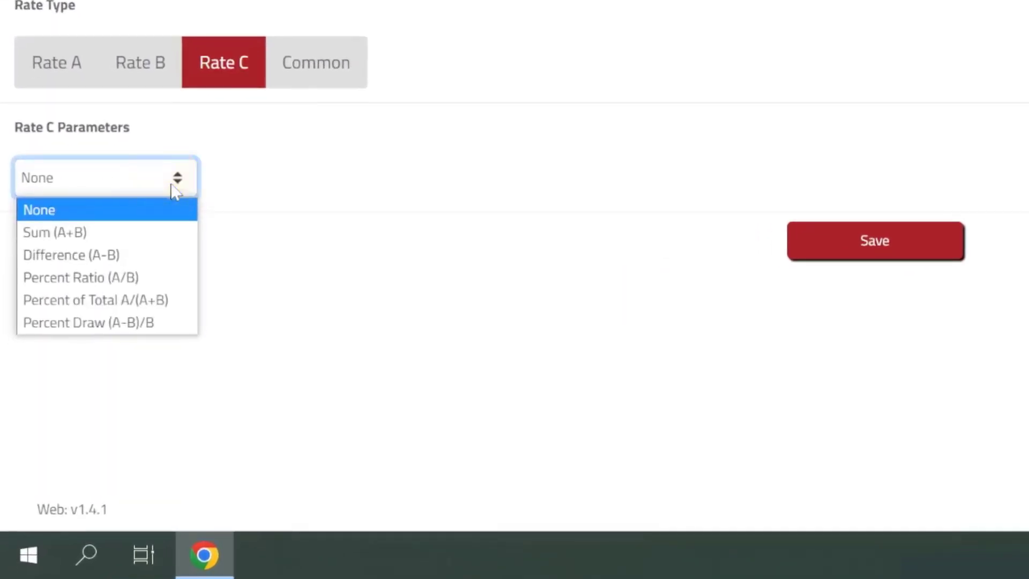
pyautogui.click(294, 177)
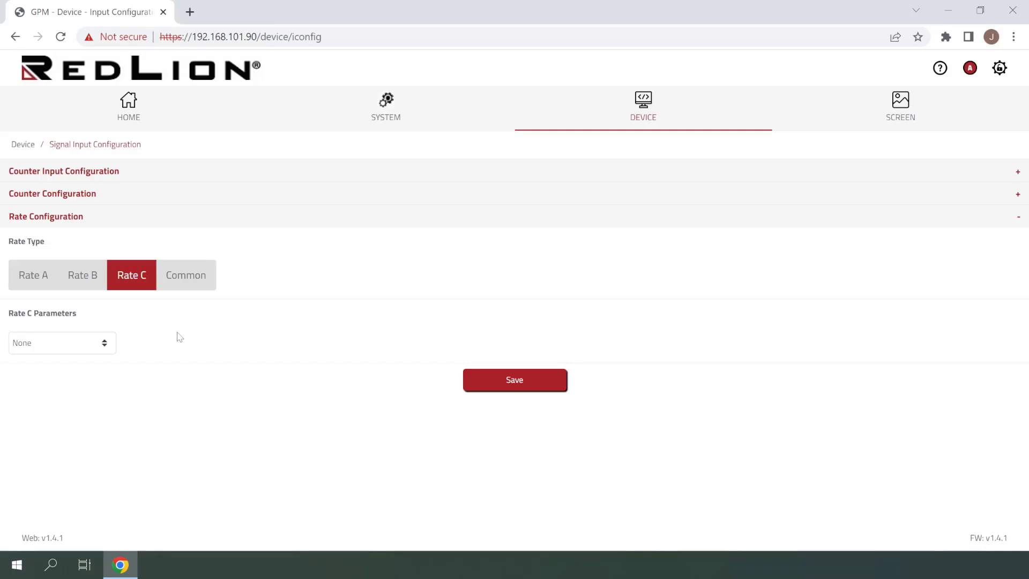
# Set the Rate High Update Time to 4.0 seconds in the Common rate settings
pyautogui.click(189, 277)
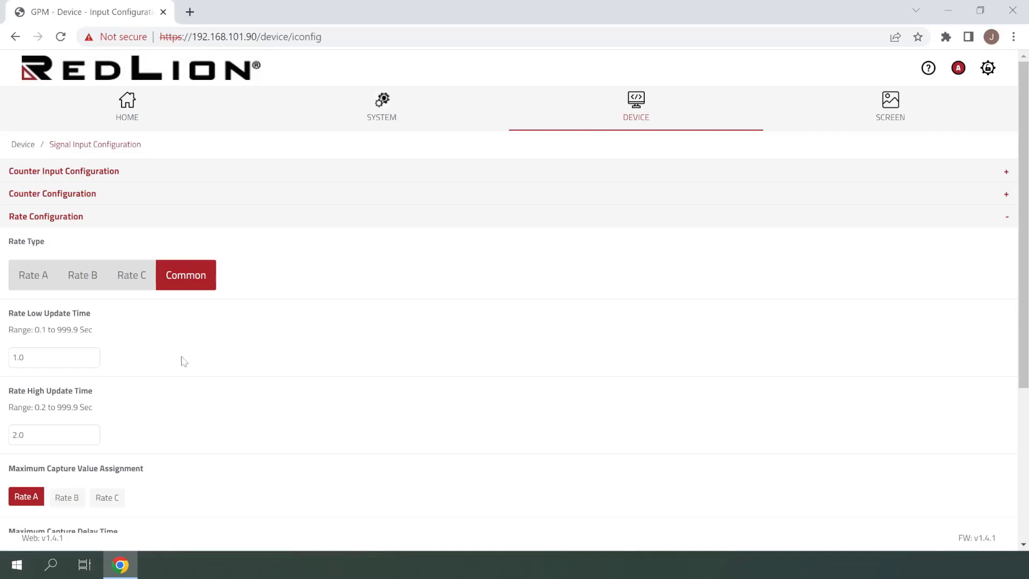
pyautogui.click(16, 435)
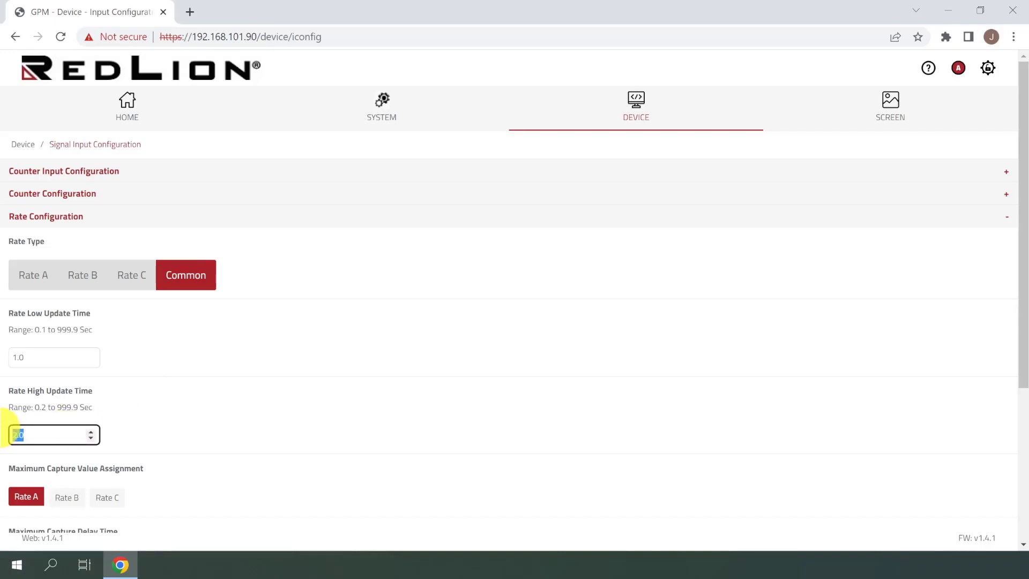
pyautogui.doubleClick(11, 435)
pyautogui.write('4')
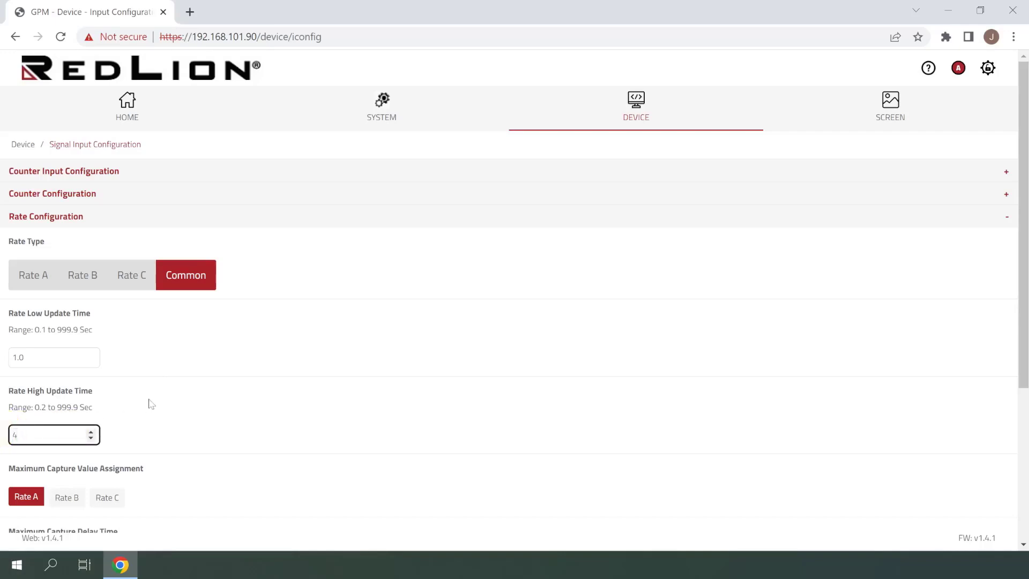
pyautogui.click(177, 414)
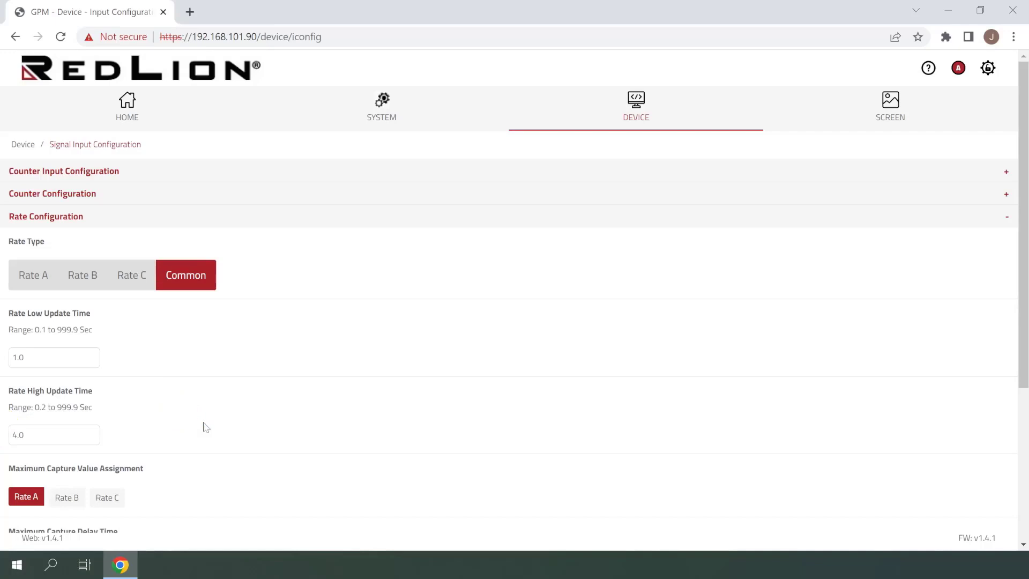
# Save the Common rate settings and return to the home page showing the Rate A gauge
pyautogui.scroll(-4, 206, 427)
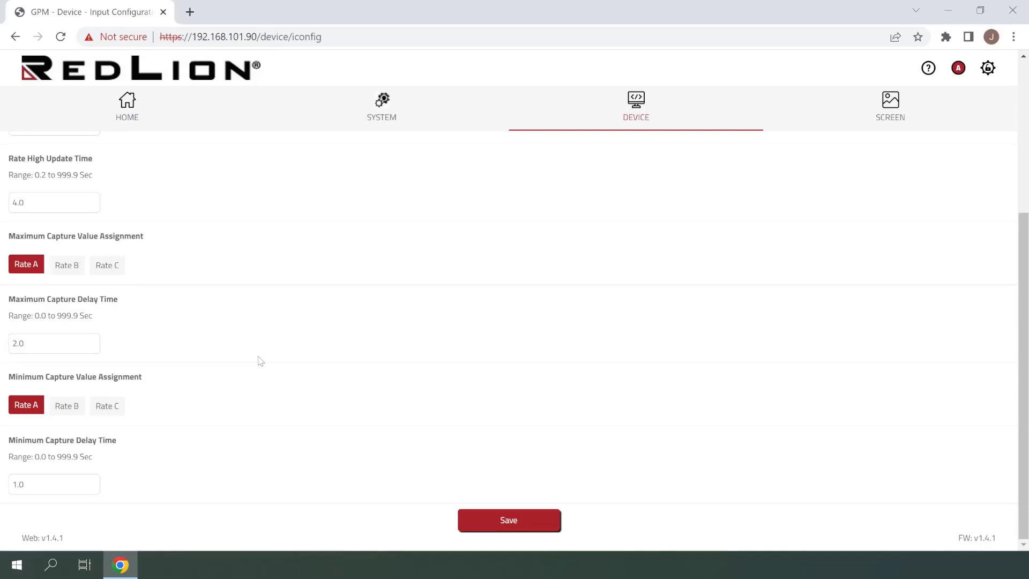
pyautogui.click(470, 518)
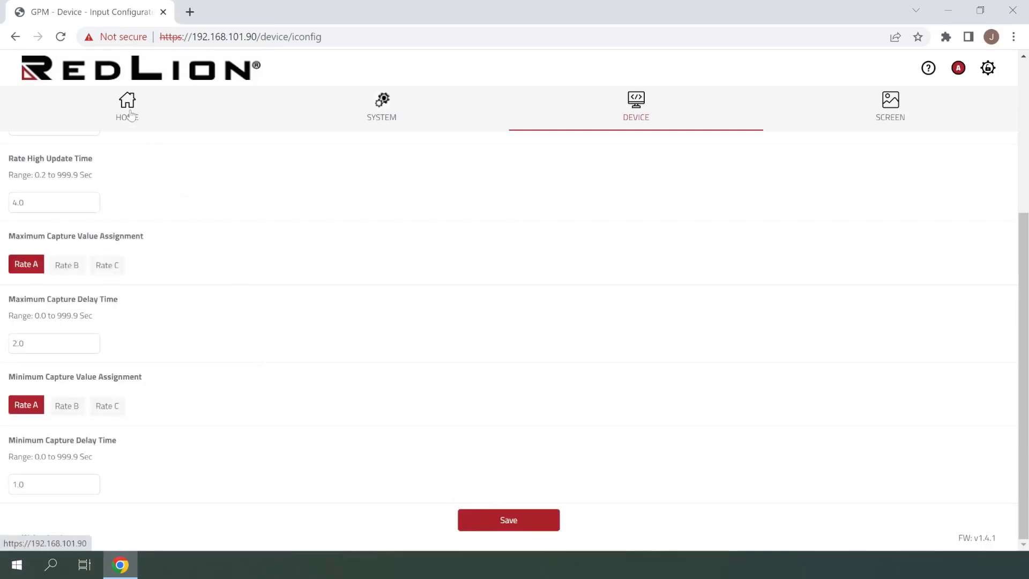
pyautogui.click(129, 113)
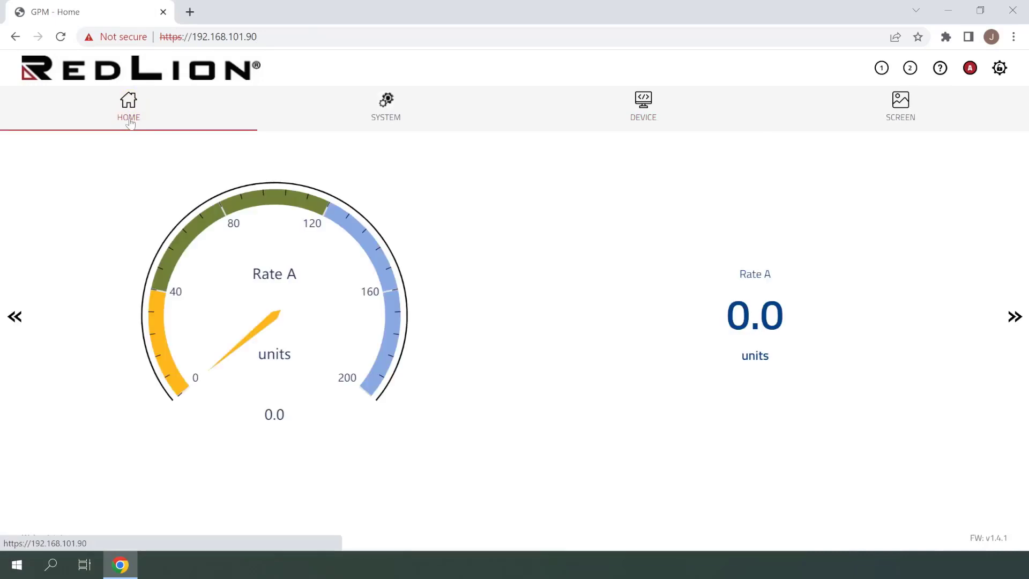